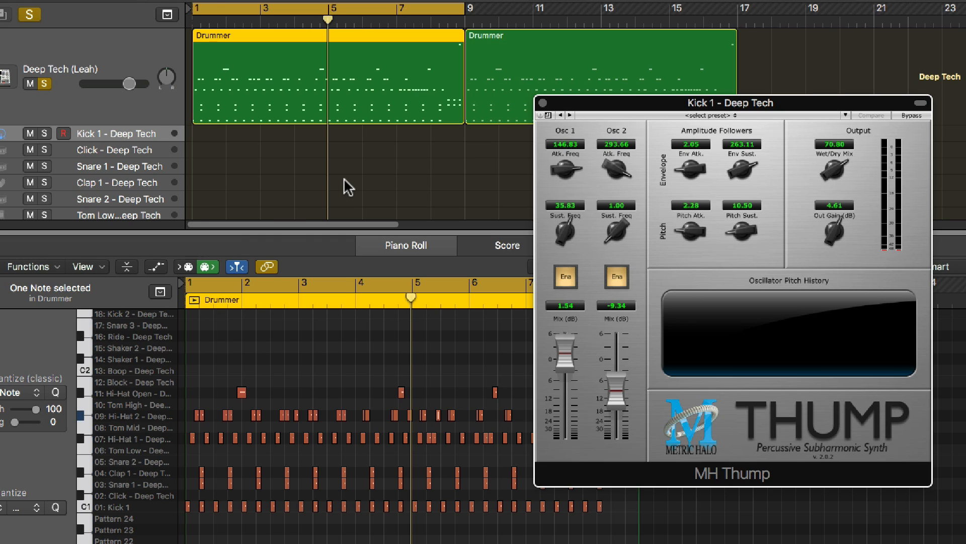
Audition the drum loop from its start and select the Kick 1 subtrack of the Deep Tech kit
{"action": "key", "text": "Return"}
{"action": "key", "text": "space"}
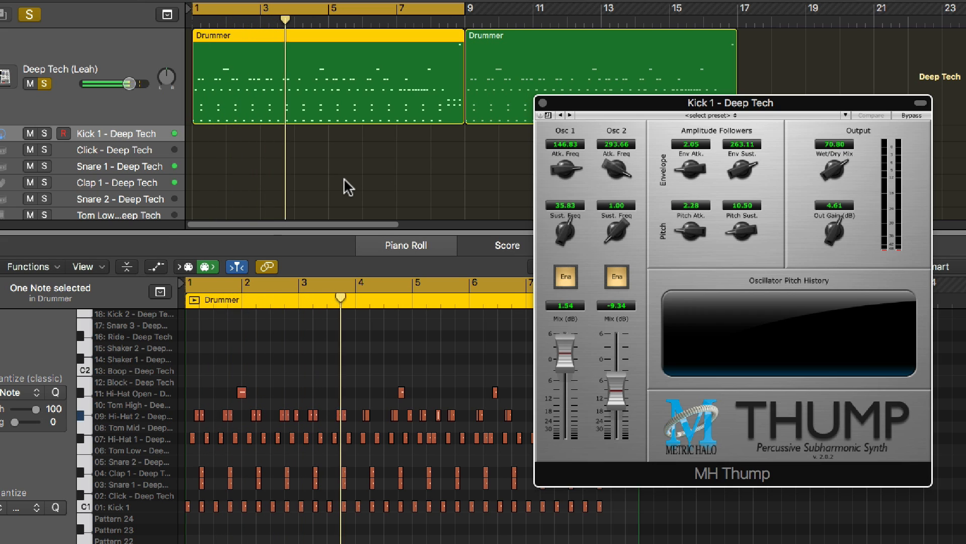
{"action": "left_click", "coordinate": [143, 131]}
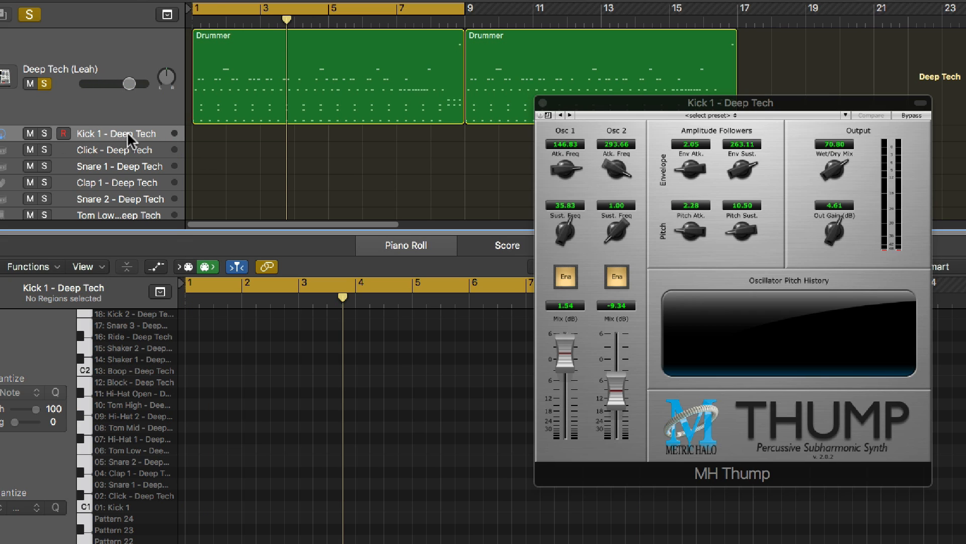
{"action": "left_click", "coordinate": [125, 110]}
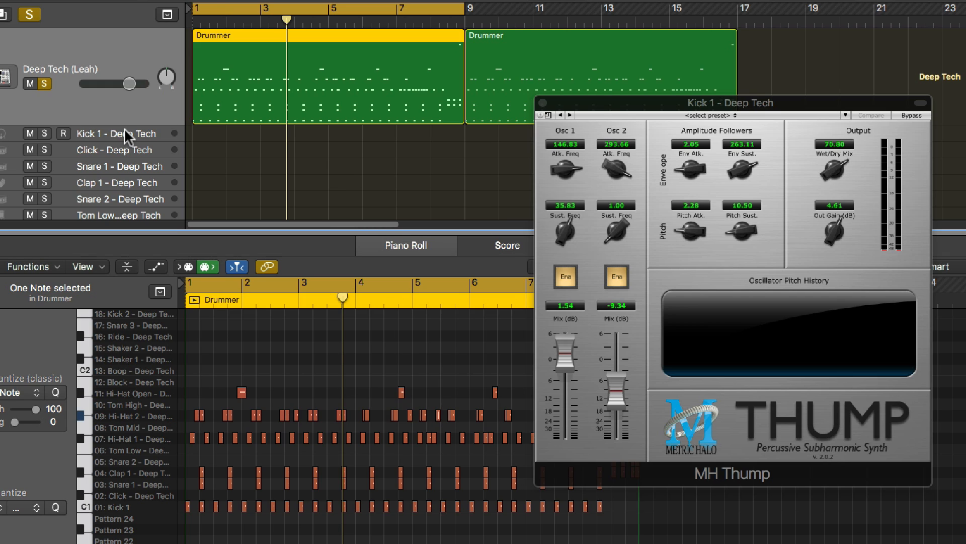
{"action": "left_click", "coordinate": [108, 134]}
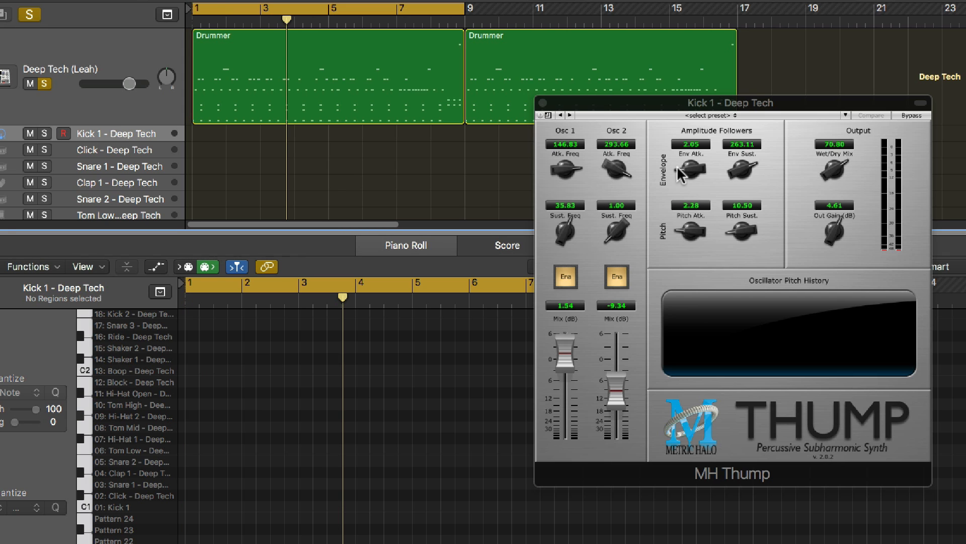
Play the drum loop with the first Drummer region selected and set Thump's Wet/Dry Mix to 60
{"action": "left_click", "coordinate": [665, 107]}
{"action": "key", "text": "space"}
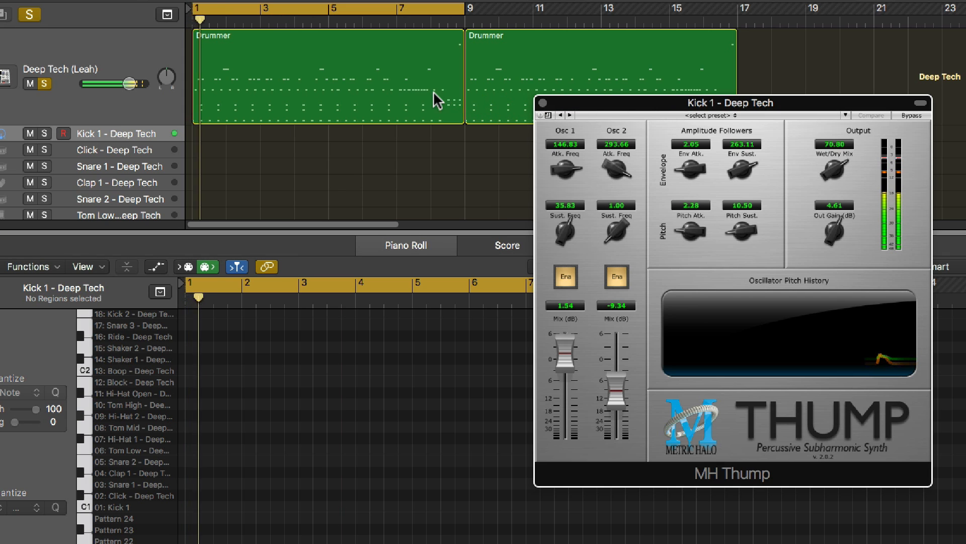
{"action": "left_click", "coordinate": [429, 97]}
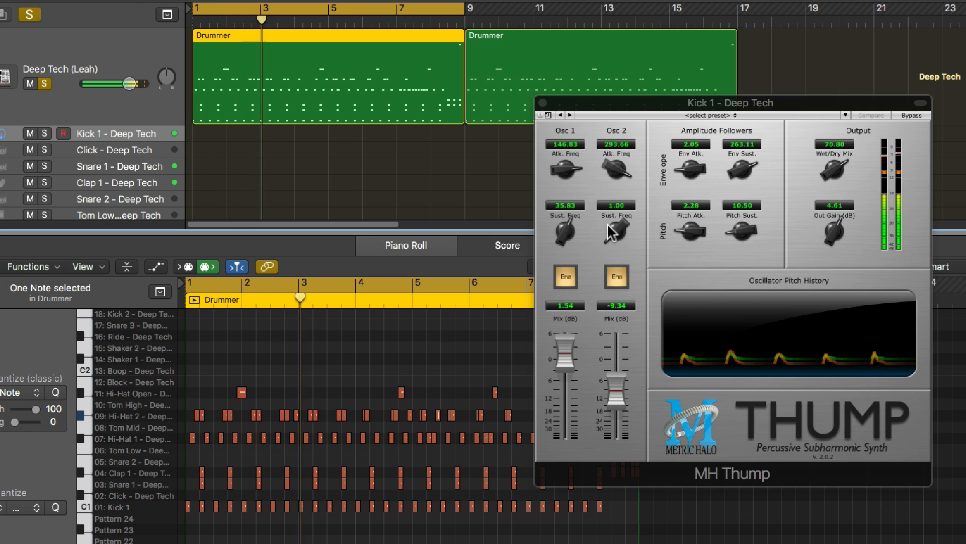
{"action": "left_click_drag", "start_coordinate": [831, 176], "coordinate": [830, 189]}
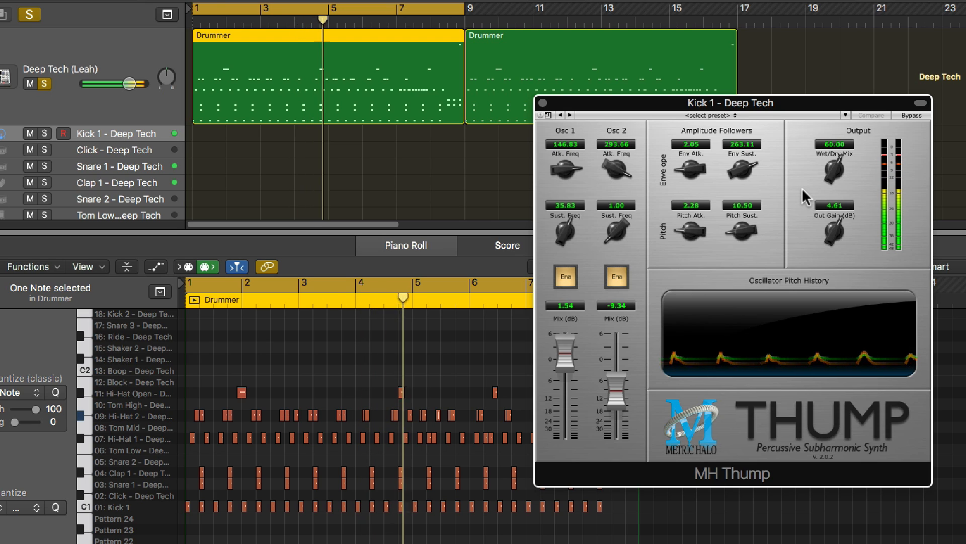
{"action": "key", "text": "space"}
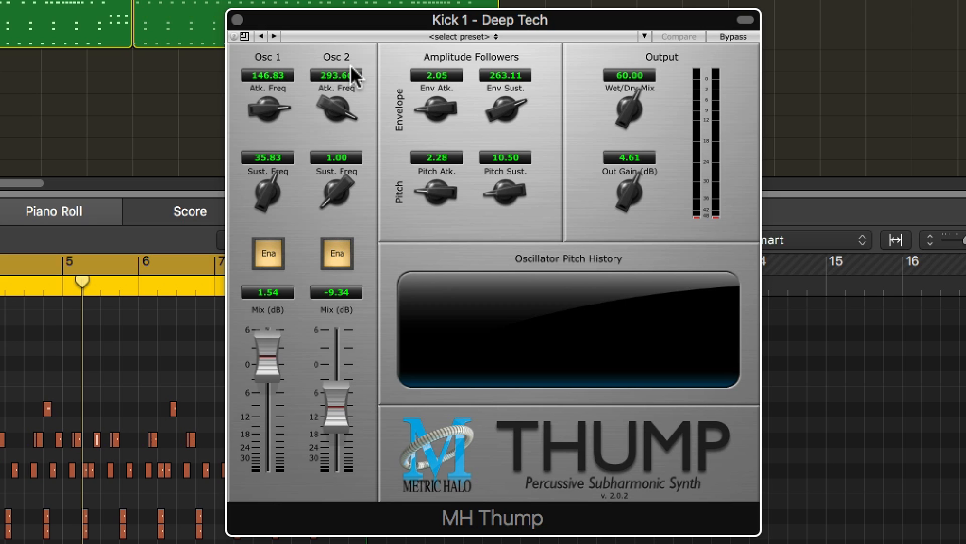
Set the Osc 1 mix to about 0.32 dB, the Osc 2 mix to -60 dB and the Wet/Dry Mix to 100
{"action": "mouse_move", "coordinate": [267, 355]}
{"action": "left_mouse_down"}
{"action": "mouse_move", "coordinate": [276, 460]}
{"action": "mouse_move", "coordinate": [282, 334]}
{"action": "mouse_move", "coordinate": [272, 363]}
{"action": "left_mouse_up"}
{"action": "left_click_drag", "start_coordinate": [334, 395], "coordinate": [337, 483]}
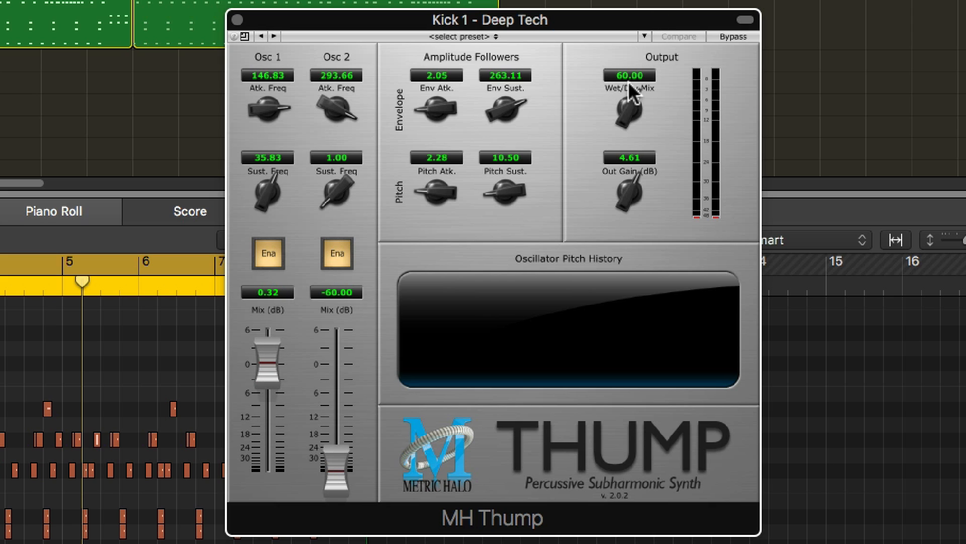
{"action": "left_click_drag", "start_coordinate": [629, 106], "coordinate": [629, 2]}
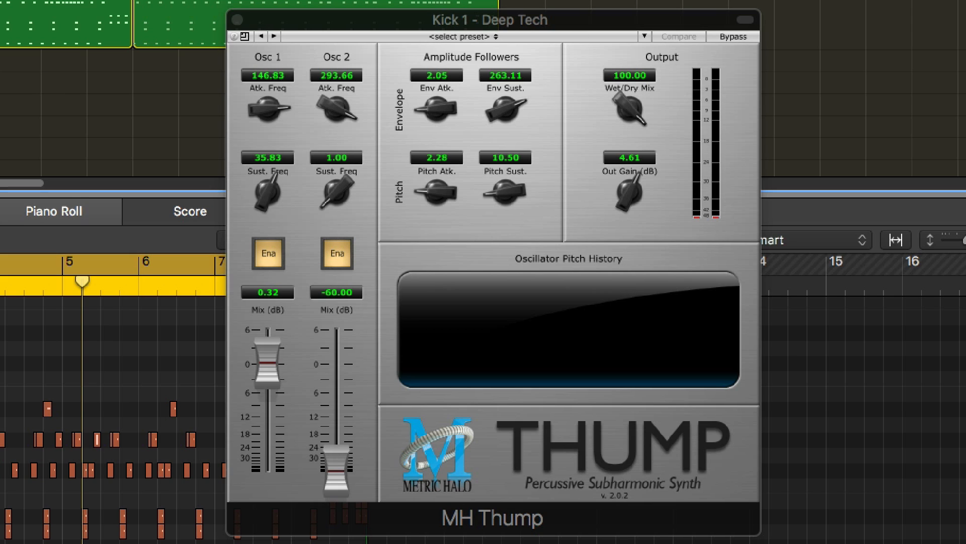
Solo the Kick 1 subtrack and lower both oscillator mixes to -60 dB during playback
{"action": "key", "text": "s"}
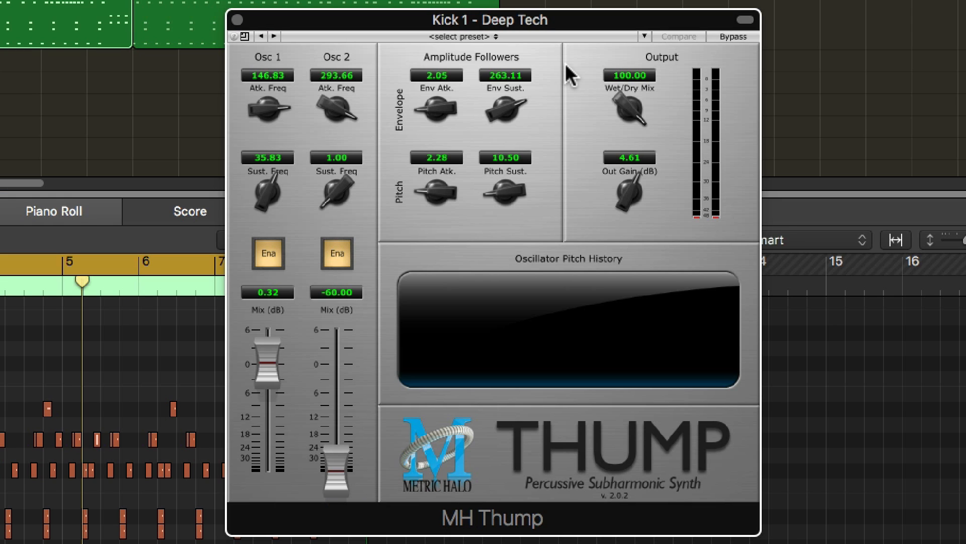
{"action": "key", "text": "space"}
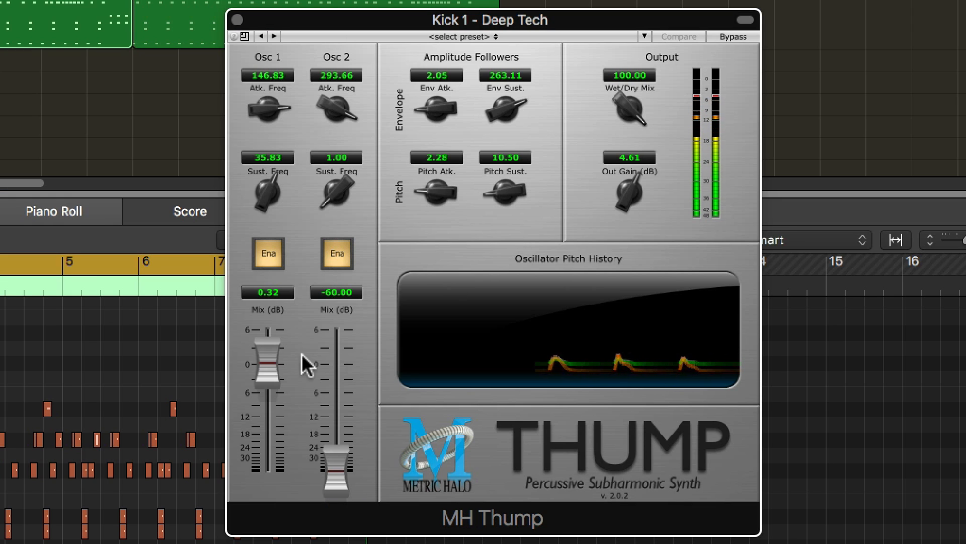
{"action": "left_click_drag", "start_coordinate": [264, 358], "coordinate": [264, 475]}
{"action": "left_click_drag", "start_coordinate": [334, 468], "coordinate": [357, 462]}
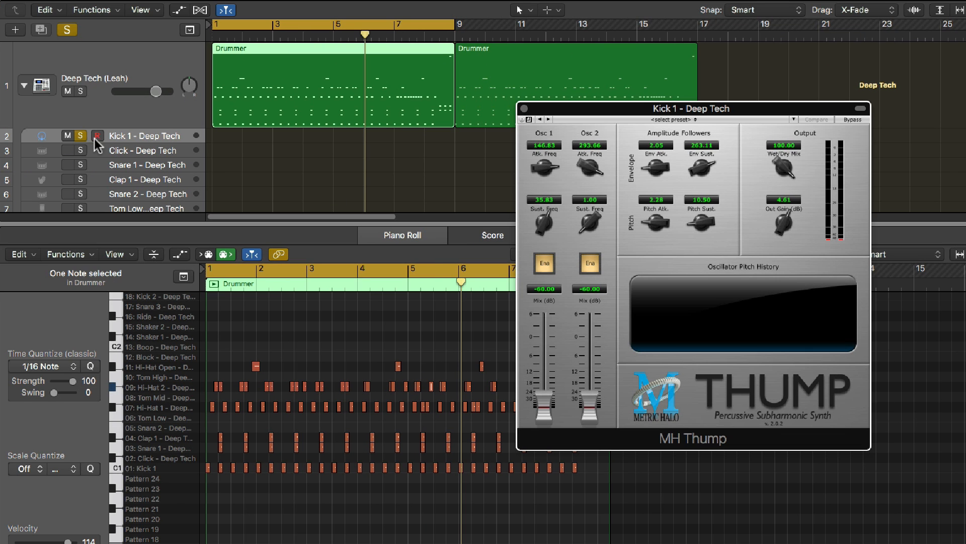
Unsolo the Kick 1 subtrack and set Thump's Wet/Dry Mix to 64.80
{"action": "left_click", "coordinate": [80, 135]}
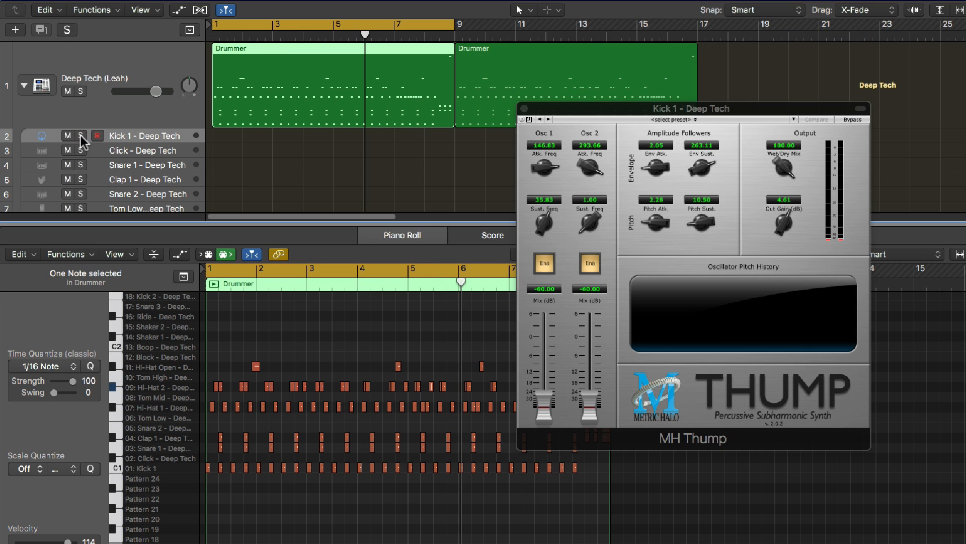
{"action": "left_click_drag", "start_coordinate": [781, 175], "coordinate": [788, 226]}
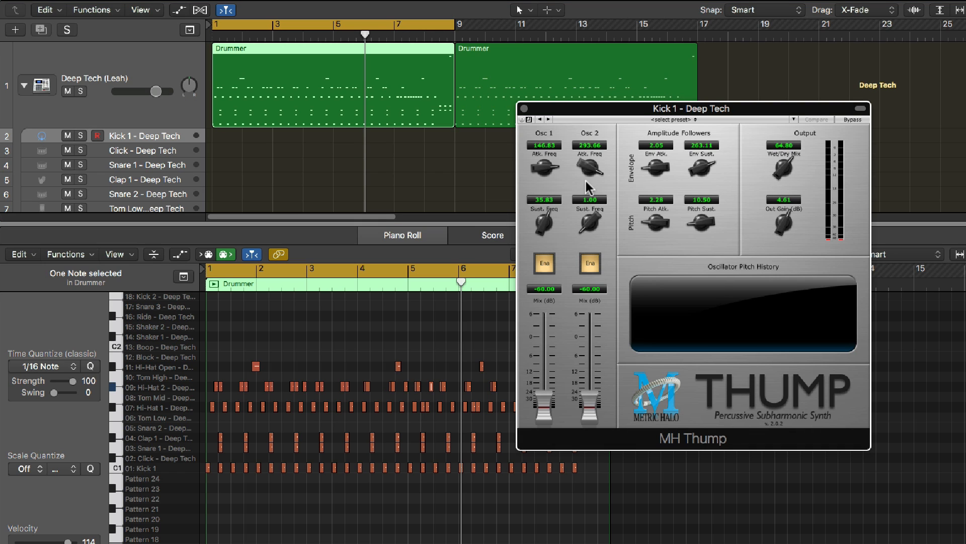
Select the first Grind Machine Bass region and check the pitch of its first note
{"action": "scroll", "coordinate": [340, 139], "scroll_direction": "down", "scroll_amount": 10}
{"action": "left_click", "coordinate": [284, 105]}
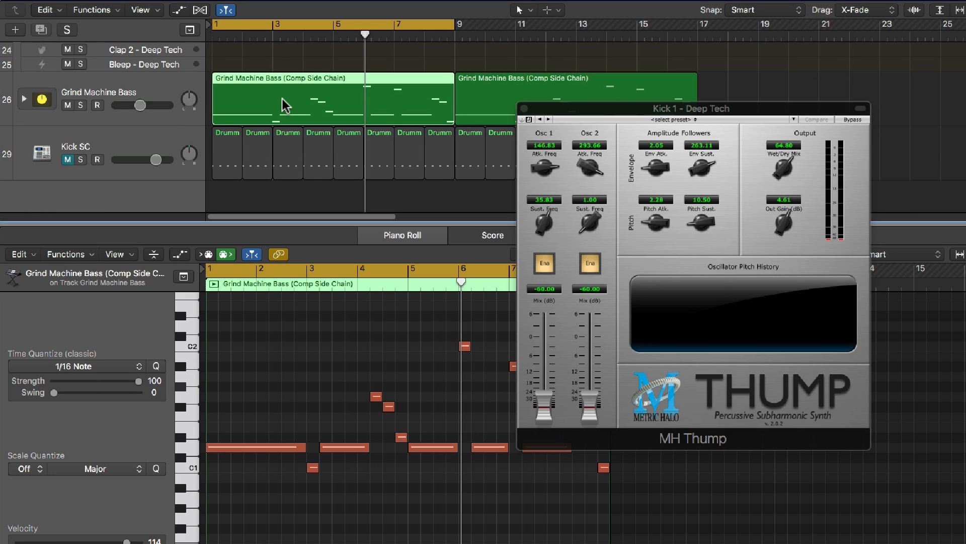
{"action": "left_click", "coordinate": [228, 444]}
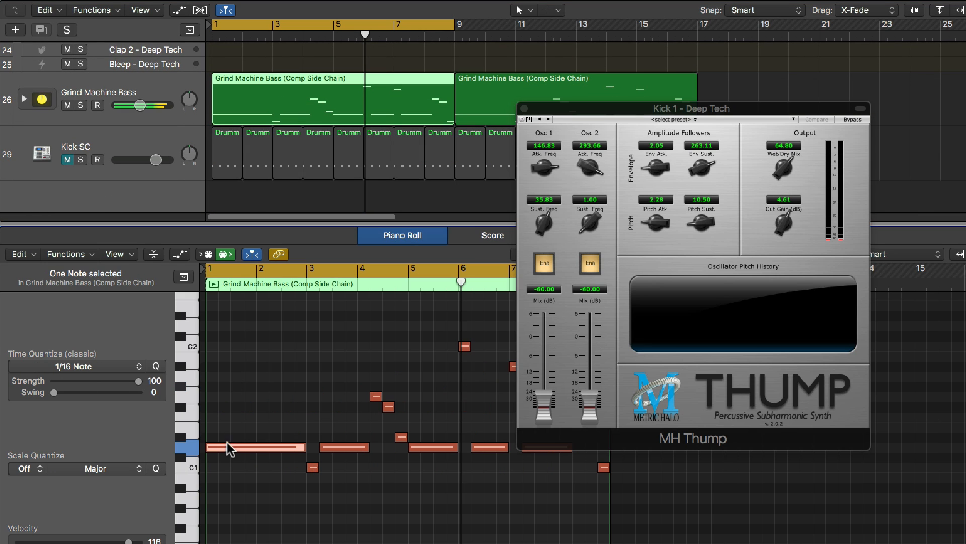
{"action": "left_click", "coordinate": [231, 406]}
Lower the Grind Machine Bass track's volume slightly during playback and return to the first Drummer region
{"action": "key", "text": "space"}
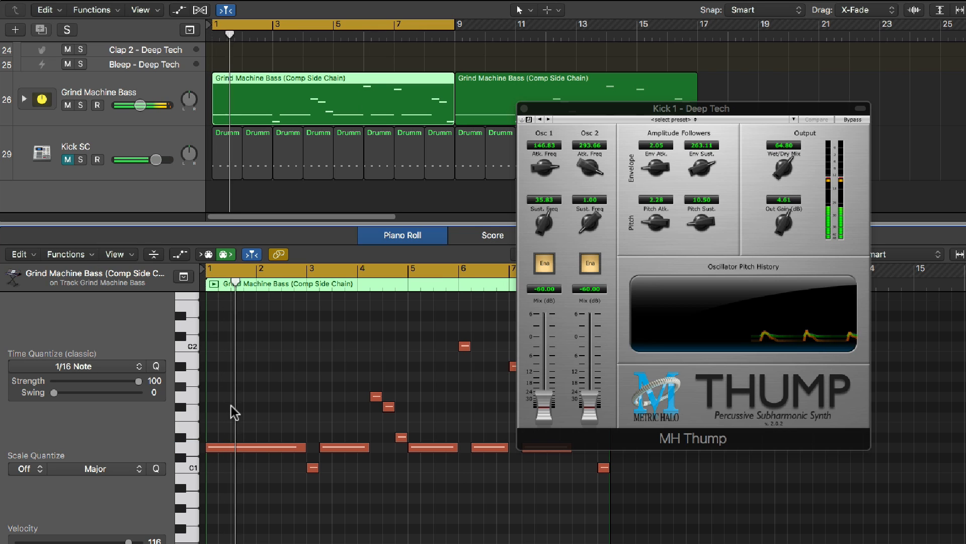
{"action": "left_click_drag", "start_coordinate": [139, 105], "coordinate": [126, 106]}
{"action": "left_click", "coordinate": [145, 92]}
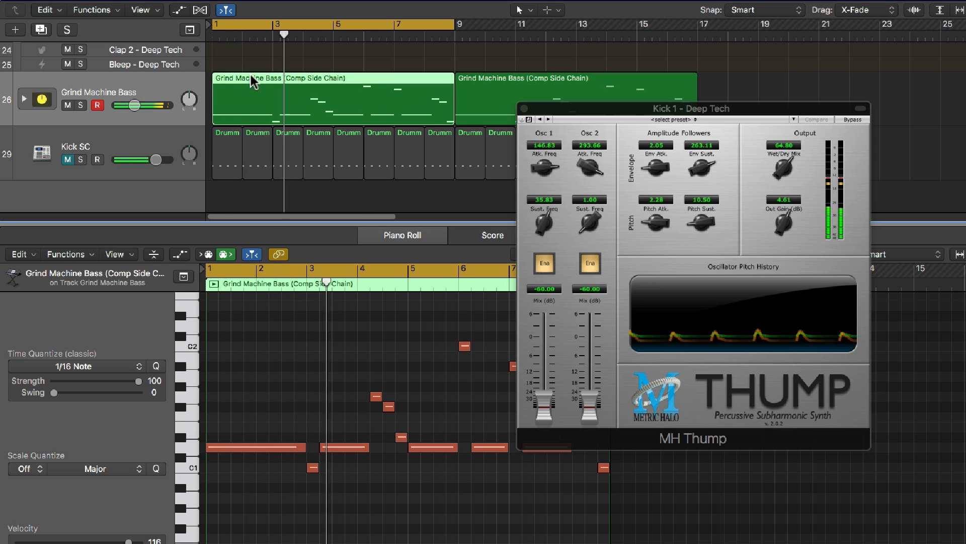
{"action": "key", "text": "space"}
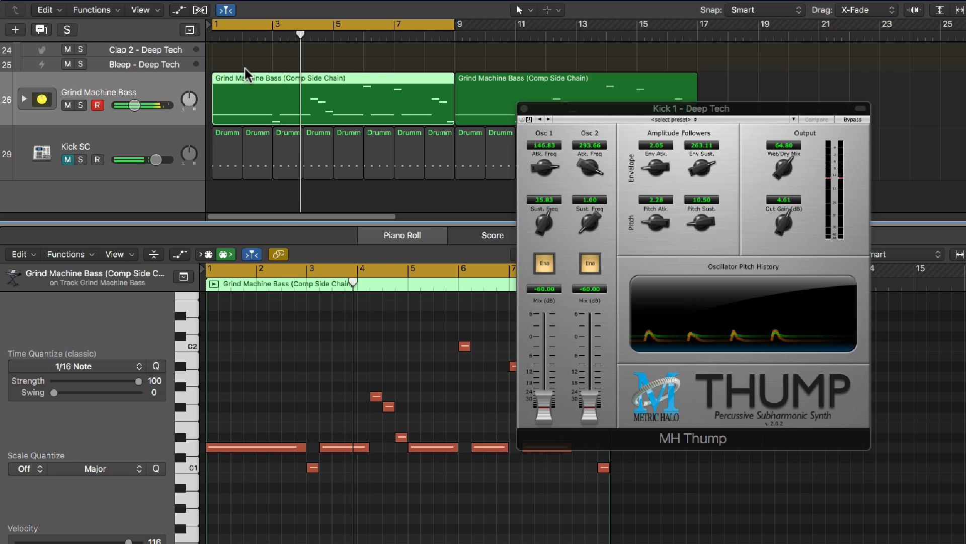
{"action": "scroll", "coordinate": [244, 68], "scroll_direction": "up", "scroll_amount": 10}
{"action": "left_click", "coordinate": [245, 68]}
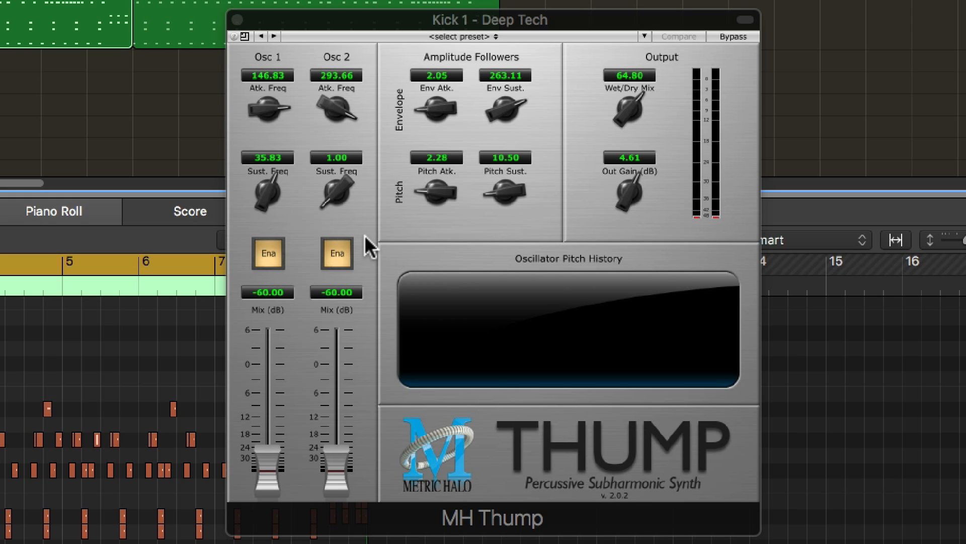
Set the Osc 1 sustain frequency to 73.415
{"action": "double_click", "coordinate": [264, 156]}
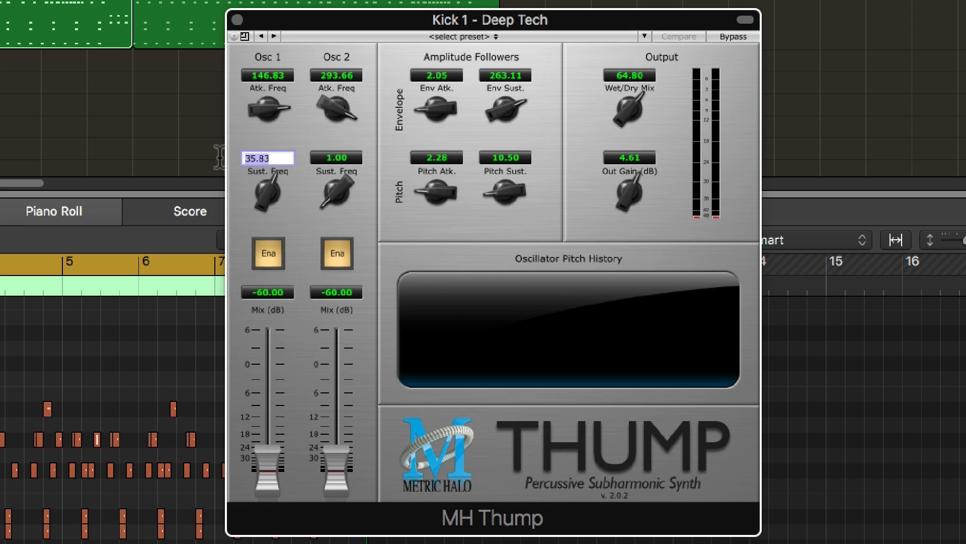
{"action": "type", "text": "73.415"}
{"action": "key", "text": "Return"}
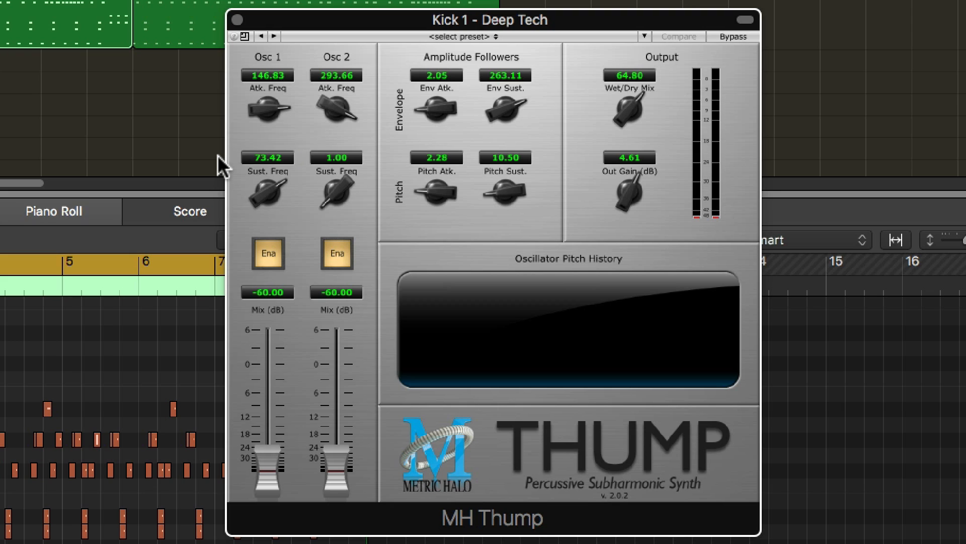
Set the Osc 2 sustain frequency to 146.83
{"action": "double_click", "coordinate": [344, 159]}
{"action": "left_click_drag", "start_coordinate": [344, 158], "coordinate": [294, 154]}
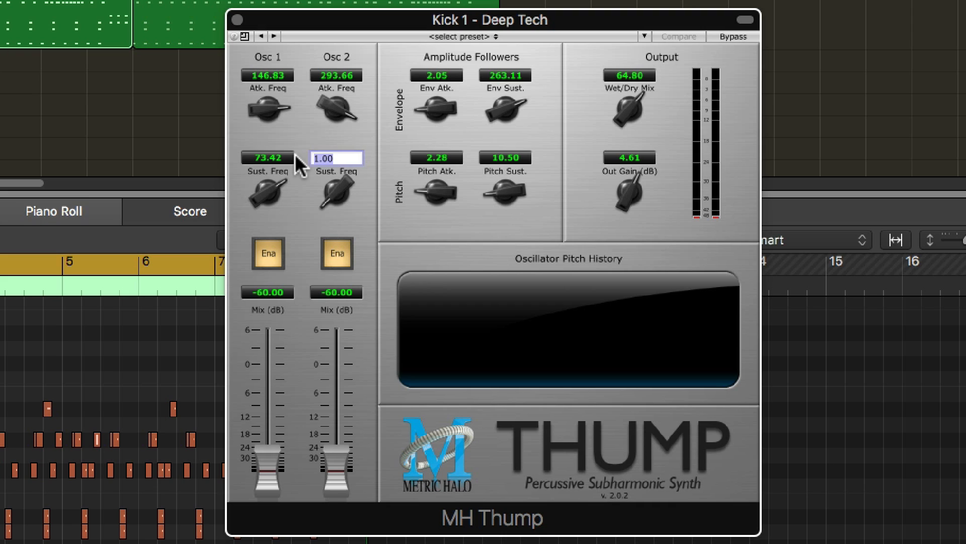
{"action": "type", "text": "146.83"}
{"action": "key", "text": "Return"}
Set the Osc 1 mix to about -0.40 dB, the Osc 2 mix to about -10.09 dB and the envelope sustain to 252.19 while auditioning
{"action": "left_click_drag", "start_coordinate": [281, 434], "coordinate": [276, 367]}
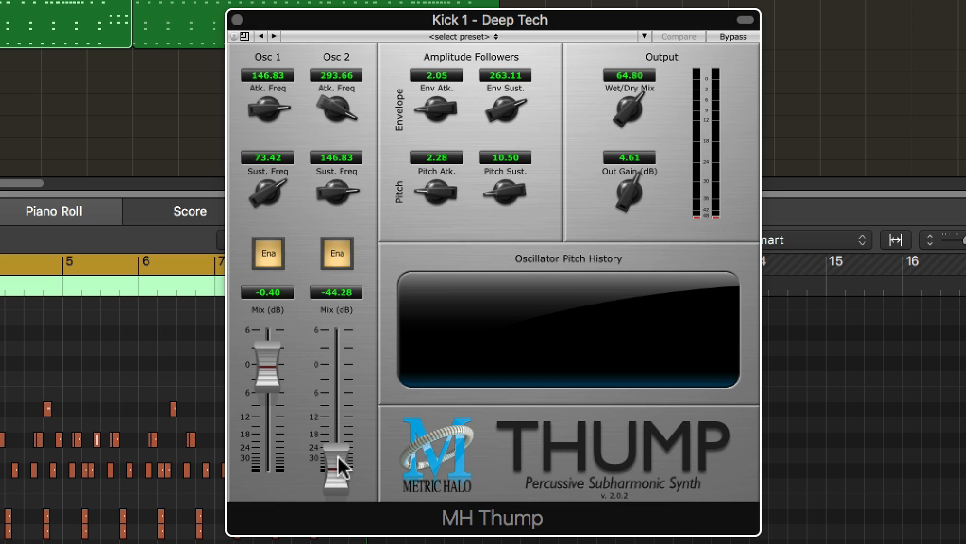
{"action": "left_click_drag", "start_coordinate": [340, 473], "coordinate": [340, 389]}
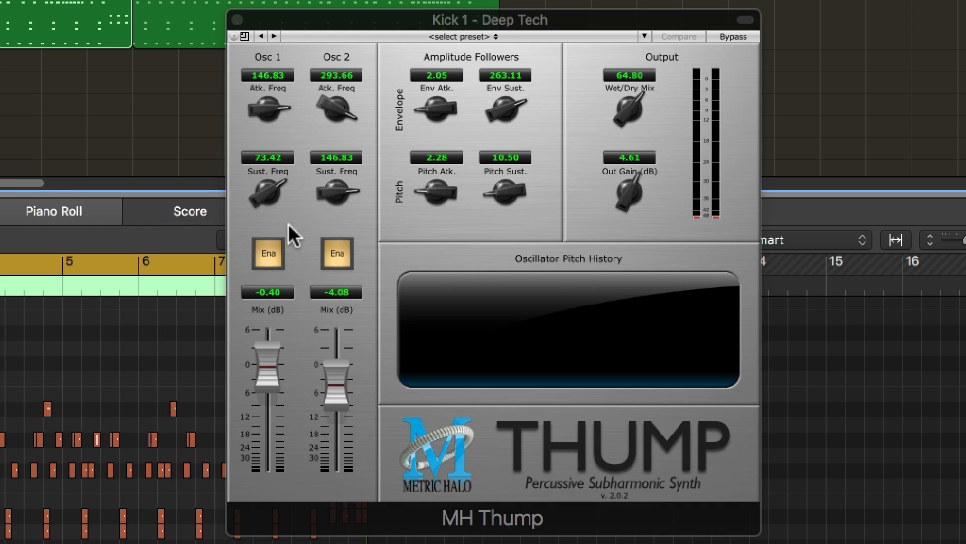
{"action": "key", "text": "space"}
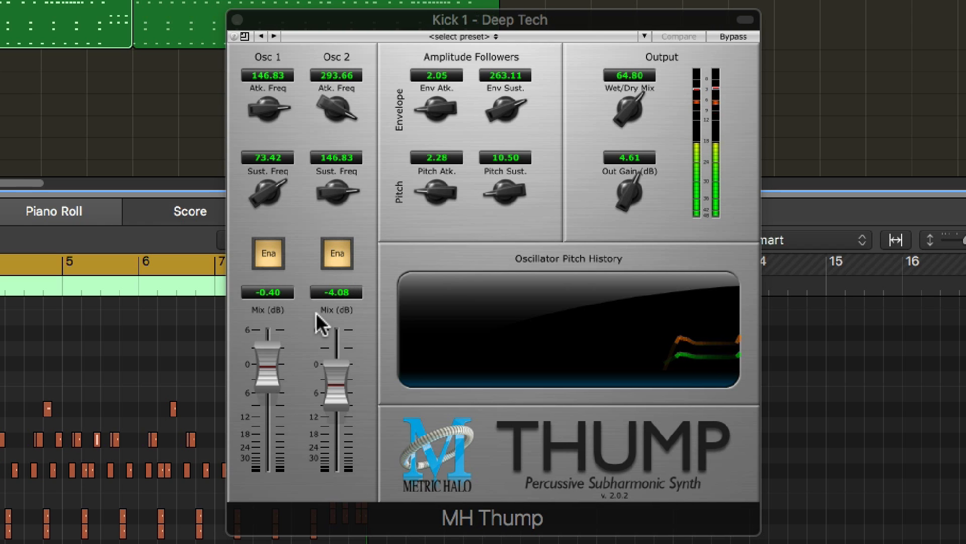
{"action": "left_click_drag", "start_coordinate": [329, 386], "coordinate": [337, 426]}
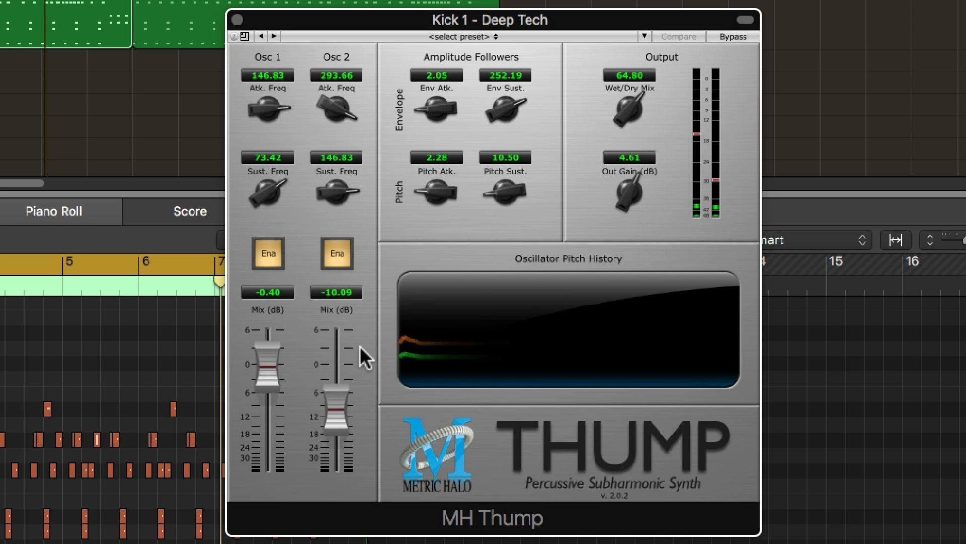
Set the Osc 2 sustain frequency to 36.70
{"action": "double_click", "coordinate": [337, 157]}
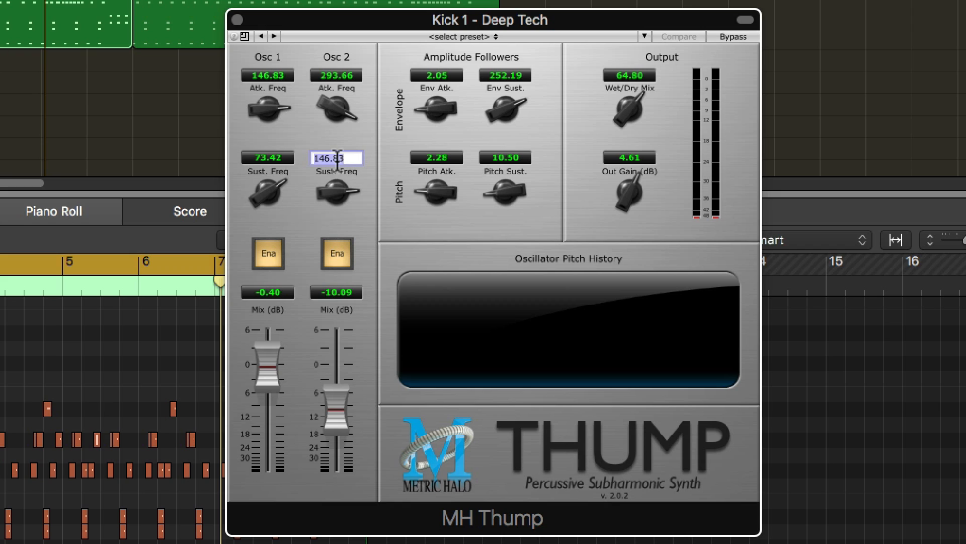
{"action": "left_click_drag", "start_coordinate": [337, 157], "coordinate": [348, 157]}
{"action": "type", "text": "36.70"}
{"action": "key", "text": "Return"}
Rebalance the oscillators during playback, with the Osc 1 mix at about -9.07 dB and the Osc 2 mix at about 1.20 dB
{"action": "key", "text": "space"}
{"action": "left_click_drag", "start_coordinate": [349, 397], "coordinate": [261, 411]}
{"action": "mouse_move", "coordinate": [320, 383]}
{"action": "left_mouse_down"}
{"action": "mouse_move", "coordinate": [325, 367]}
{"action": "mouse_move", "coordinate": [326, 378]}
{"action": "left_mouse_up"}
{"action": "left_click_drag", "start_coordinate": [274, 408], "coordinate": [276, 404]}
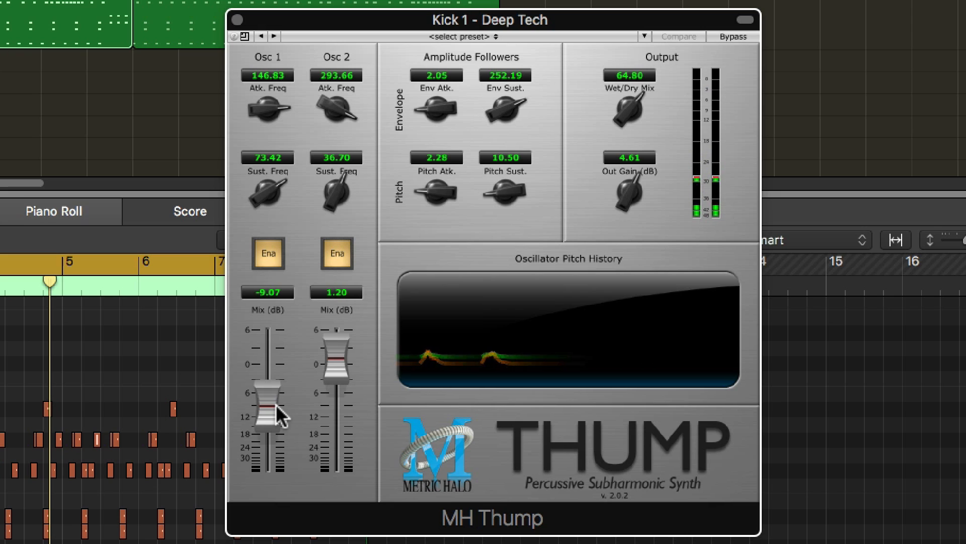
Compare the kick with the Wet/Dry Mix at 0 and 100, and settle it at 62 with the output gain at 6.72 dB
{"action": "mouse_move", "coordinate": [630, 108]}
{"action": "left_mouse_down"}
{"action": "mouse_move", "coordinate": [635, 121]}
{"action": "mouse_move", "coordinate": [642, 80]}
{"action": "mouse_move", "coordinate": [645, 181]}
{"action": "mouse_move", "coordinate": [665, 86]}
{"action": "mouse_move", "coordinate": [629, 237]}
{"action": "mouse_move", "coordinate": [684, 20]}
{"action": "mouse_move", "coordinate": [625, 247]}
{"action": "left_mouse_up"}
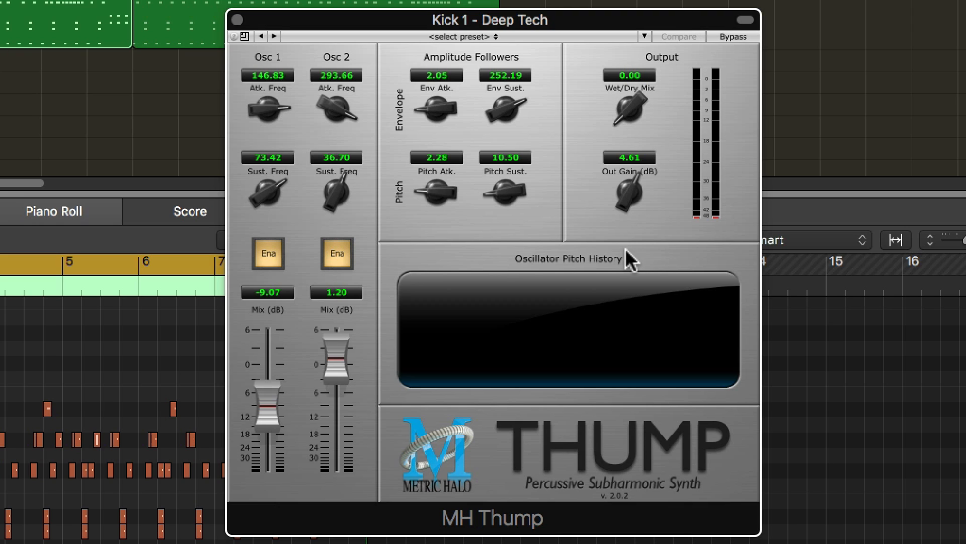
{"action": "key", "text": "space"}
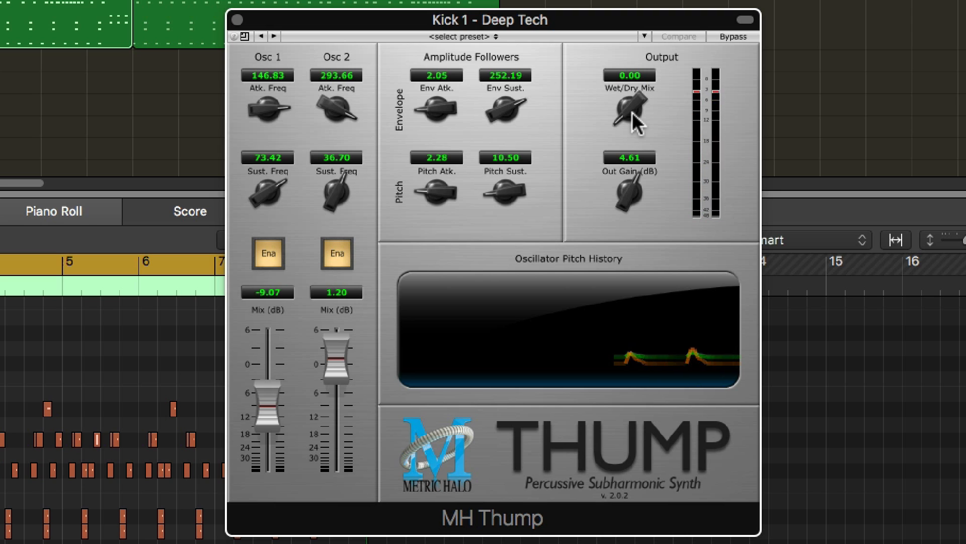
{"action": "left_click_drag", "start_coordinate": [630, 112], "coordinate": [651, 3]}
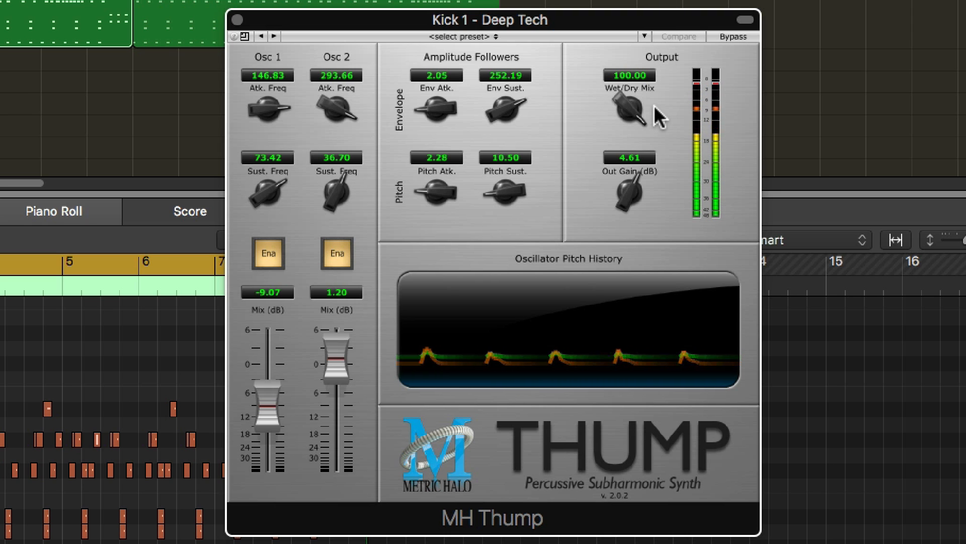
{"action": "key", "text": "space"}
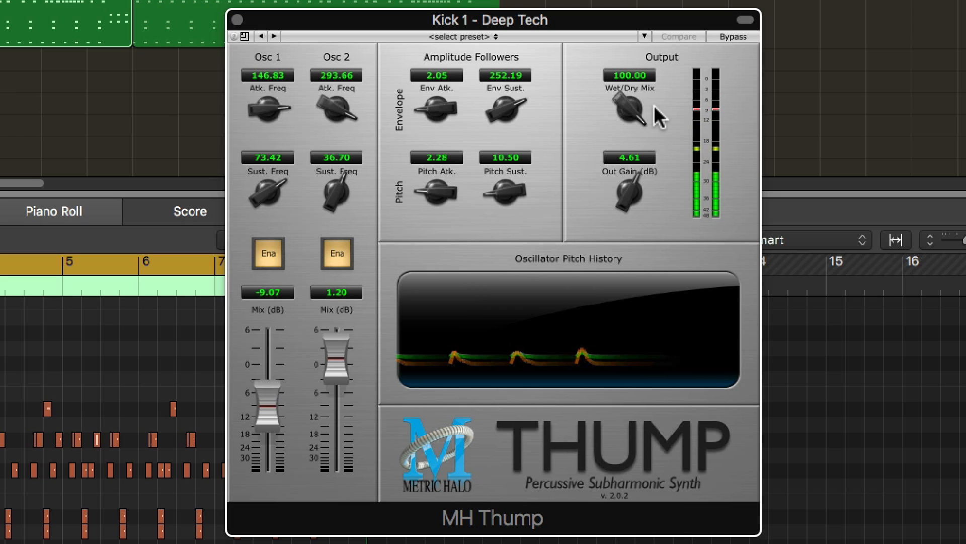
{"action": "left_click_drag", "start_coordinate": [625, 104], "coordinate": [641, 151]}
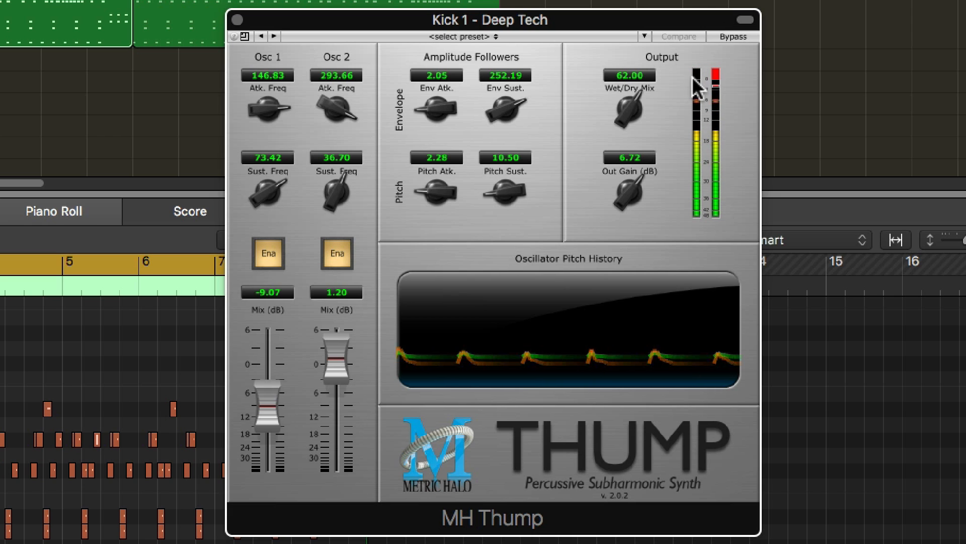
Clear the output clip indicator, stop playback and lower Thump's output gain to 4.42 dB
{"action": "left_click", "coordinate": [716, 74]}
{"action": "key", "text": "space"}
{"action": "left_click_drag", "start_coordinate": [630, 187], "coordinate": [627, 195]}
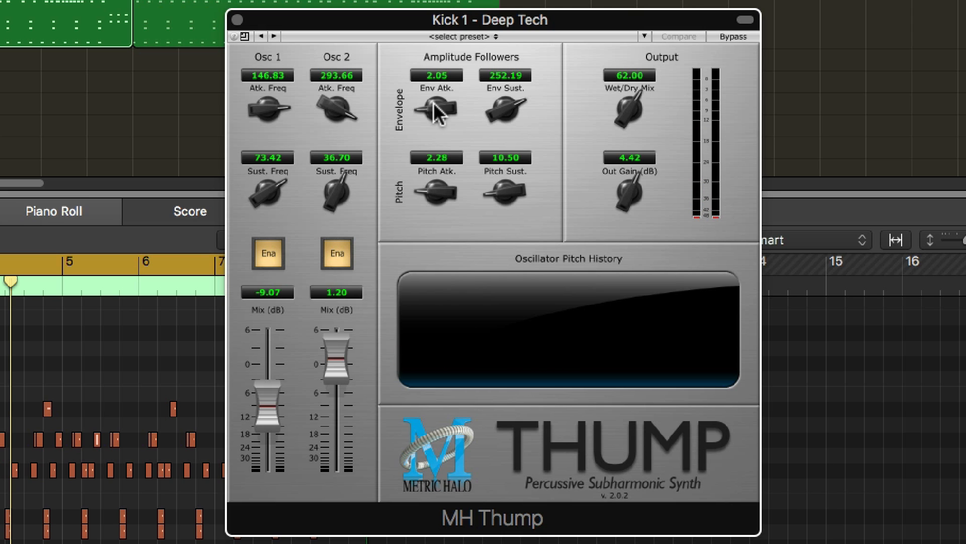
Try shorter and longer envelope settings on the kick, settling on an envelope attack of 2.75 and envelope sustain of 1.00k
{"action": "left_click_drag", "start_coordinate": [436, 108], "coordinate": [456, 50]}
{"action": "left_click_drag", "start_coordinate": [503, 112], "coordinate": [508, 206]}
{"action": "left_click_drag", "start_coordinate": [437, 104], "coordinate": [426, 186]}
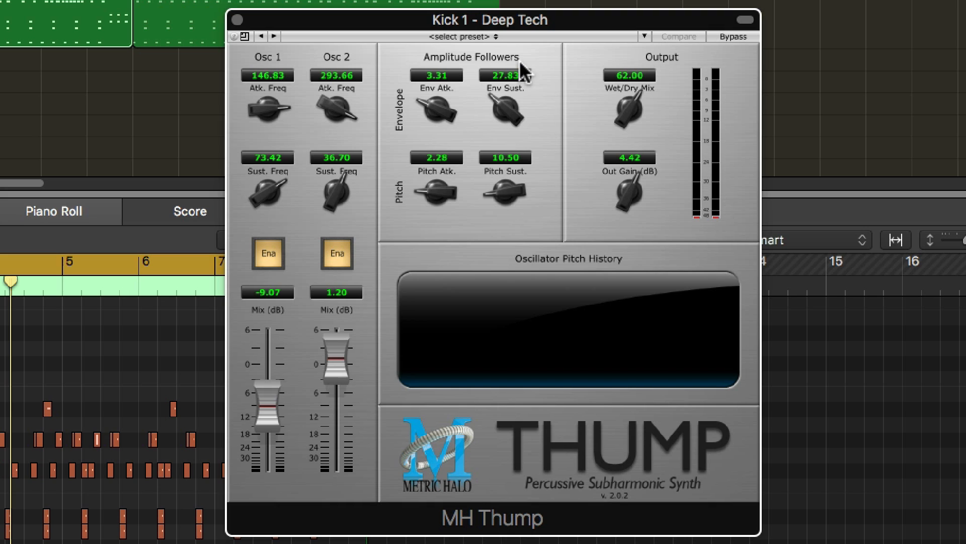
{"action": "key", "text": "space"}
{"action": "mouse_move", "coordinate": [436, 109]}
{"action": "left_mouse_down"}
{"action": "mouse_move", "coordinate": [437, 9]}
{"action": "mouse_move", "coordinate": [444, 125]}
{"action": "left_mouse_up"}
{"action": "left_click_drag", "start_coordinate": [505, 116], "coordinate": [524, 0]}
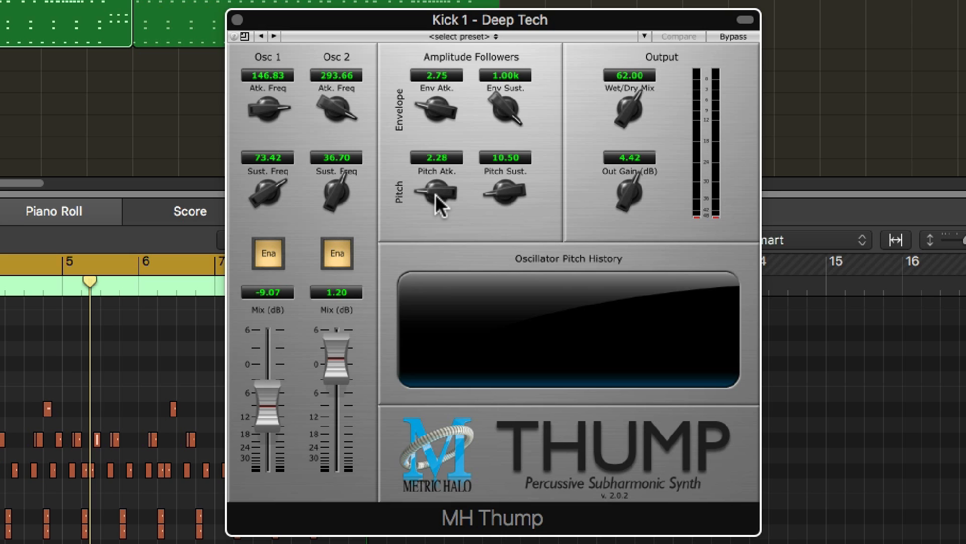
Adjust the pitch follower during playback, ending with the pitch attack at 14.09 and pitch sustain at 23.99
{"action": "left_click_drag", "start_coordinate": [436, 194], "coordinate": [443, 162]}
{"action": "key", "text": "space"}
{"action": "left_click_drag", "start_coordinate": [436, 192], "coordinate": [440, 132]}
{"action": "left_click_drag", "start_coordinate": [503, 190], "coordinate": [518, 57]}
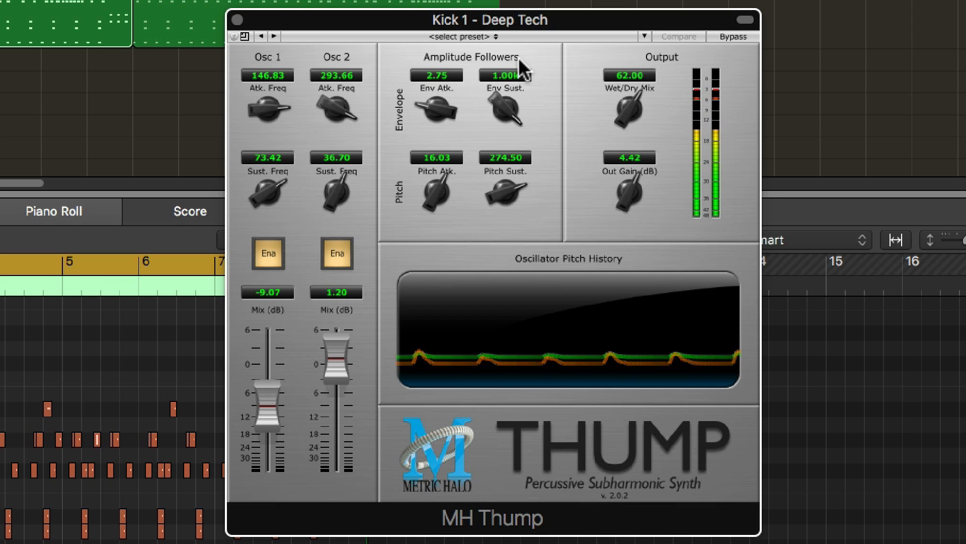
{"action": "left_click_drag", "start_coordinate": [501, 190], "coordinate": [497, 151]}
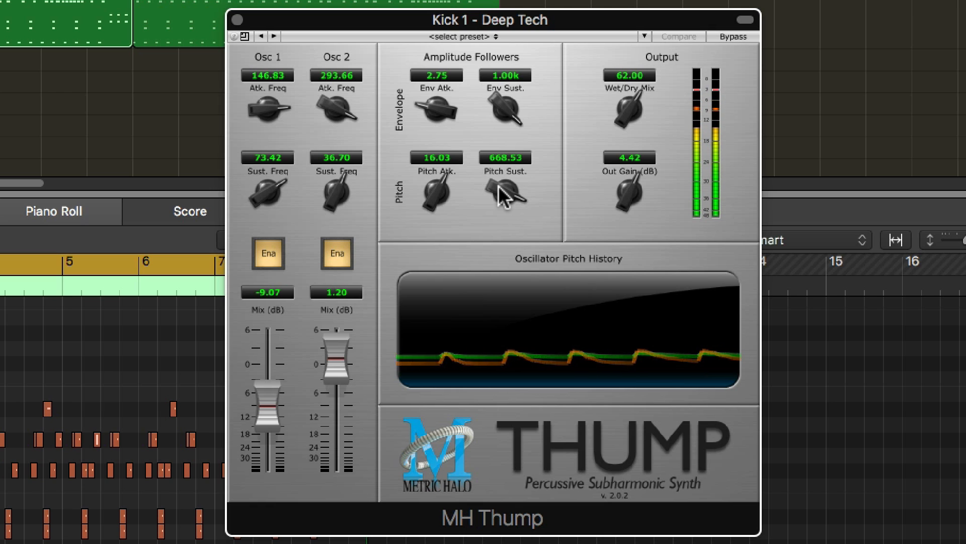
{"action": "left_click_drag", "start_coordinate": [499, 187], "coordinate": [495, 332]}
{"action": "left_click_drag", "start_coordinate": [447, 195], "coordinate": [439, 191]}
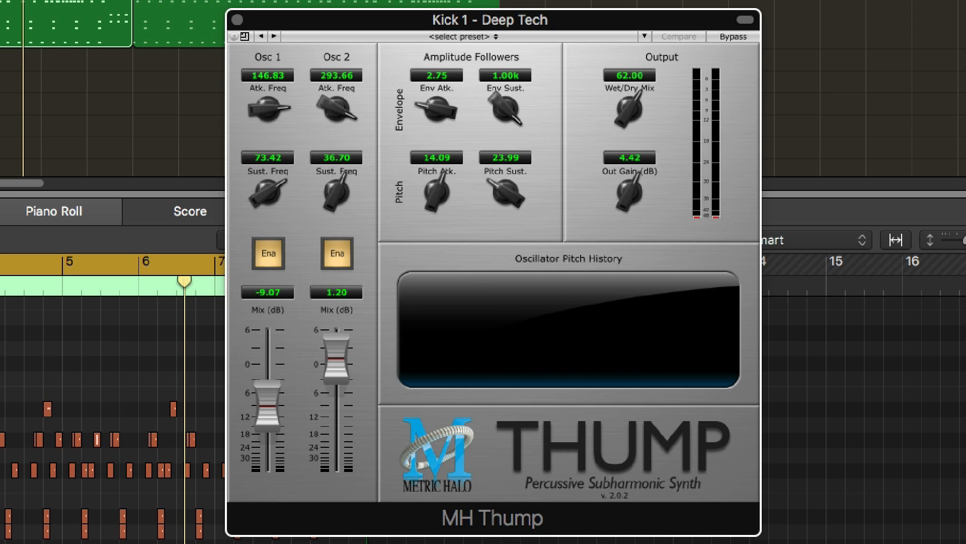
Toggle the track's solo, play the beat and fine-tune Thump's Wet/Dry Mix to 59.20
{"action": "key", "text": "s"}
{"action": "key", "text": "space"}
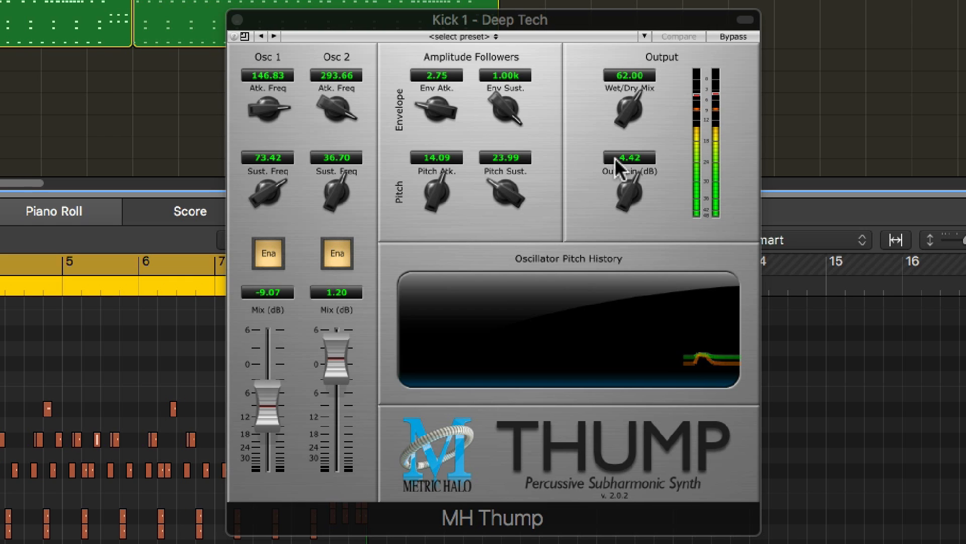
{"action": "left_click", "coordinate": [631, 111]}
{"action": "left_click_drag", "start_coordinate": [632, 108], "coordinate": [630, 115]}
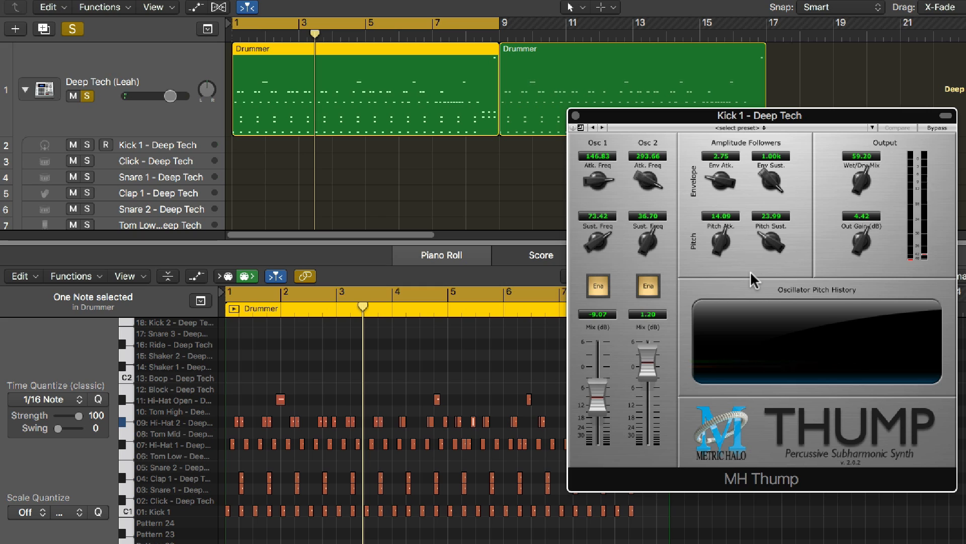
{"action": "left_click", "coordinate": [194, 146]}
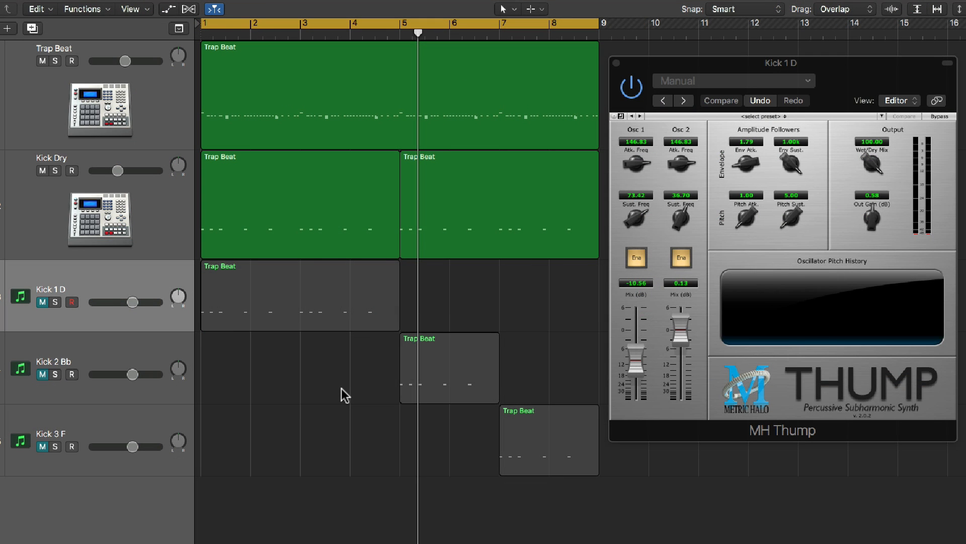
Audition the Trap Beat and Kick Dry tracks together with the three tuned kick tracks muted
{"action": "left_click", "coordinate": [295, 121]}
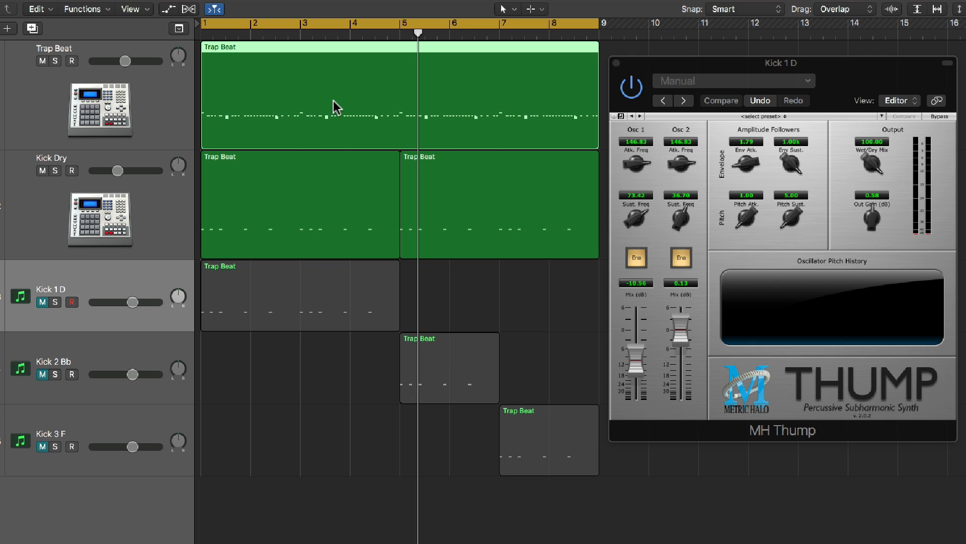
{"action": "left_click", "coordinate": [173, 209]}
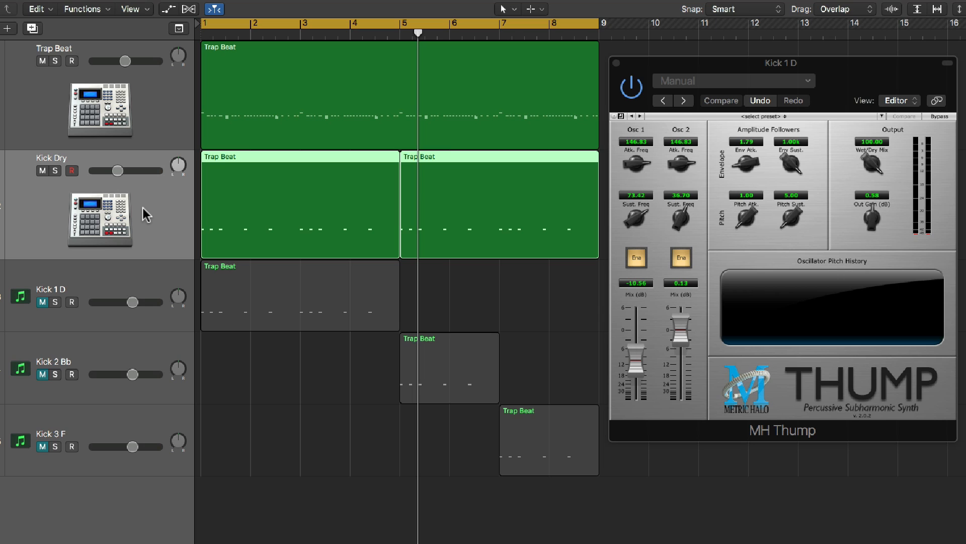
{"action": "key", "text": "space"}
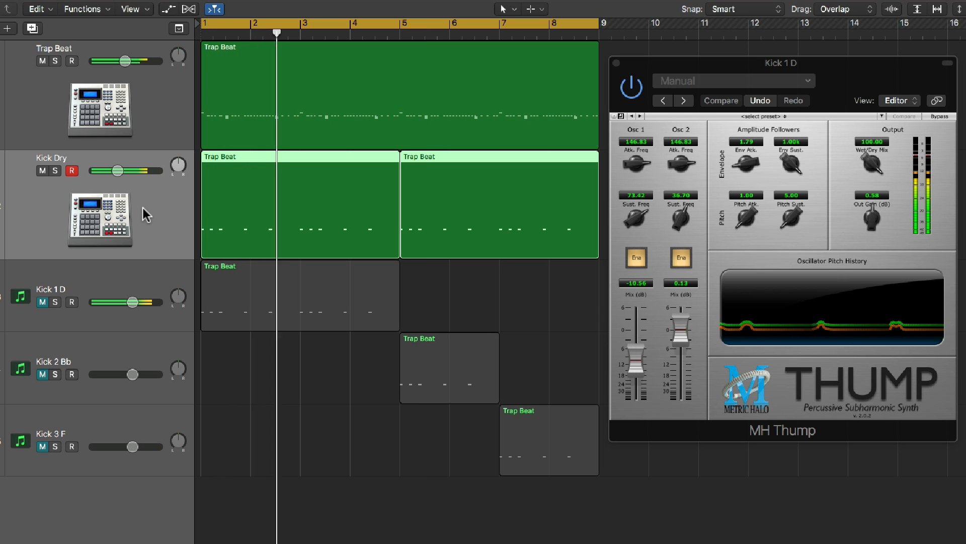
{"action": "key", "text": "space"}
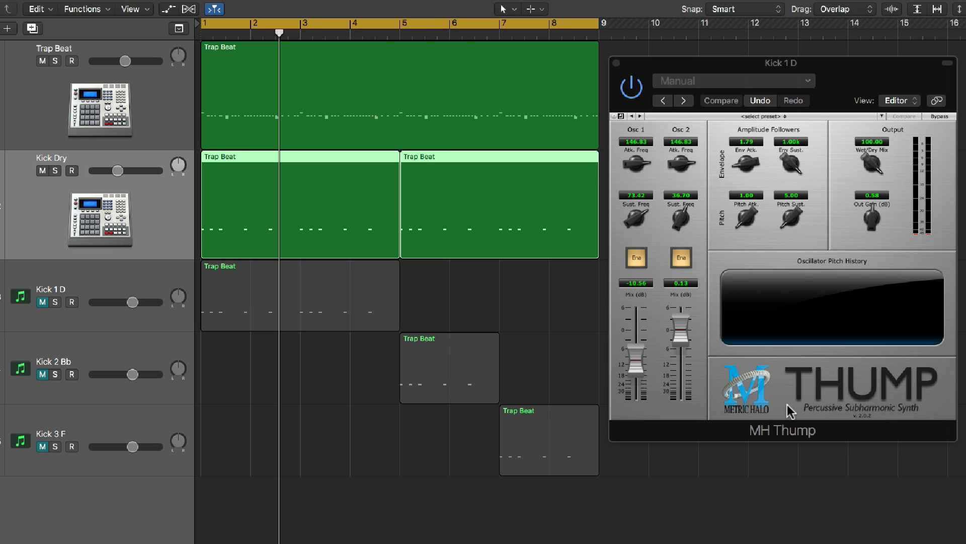
Unmute the Kick 1 D, Kick 2 Bb and Kick 3 F tracks
{"action": "left_click", "coordinate": [153, 279]}
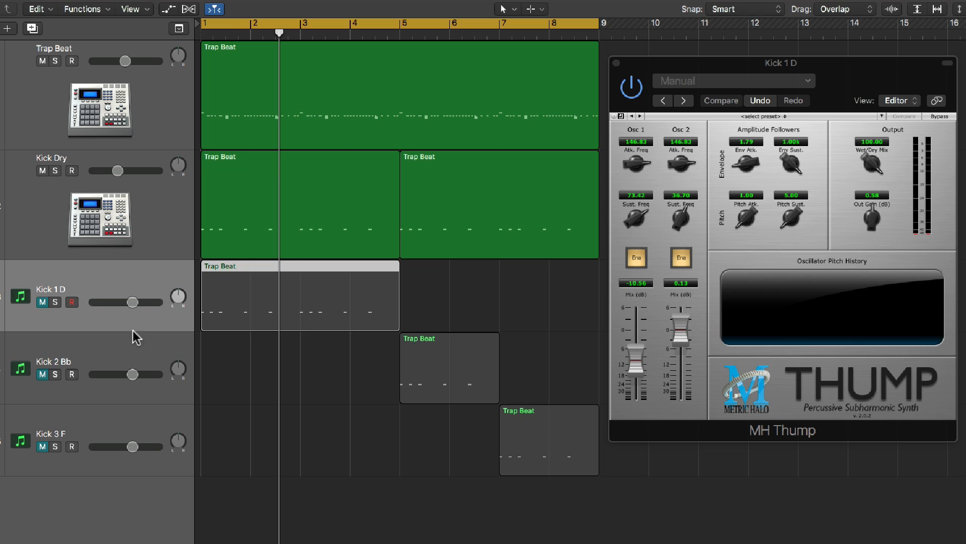
{"action": "left_click", "coordinate": [131, 360]}
{"action": "left_click", "coordinate": [115, 425]}
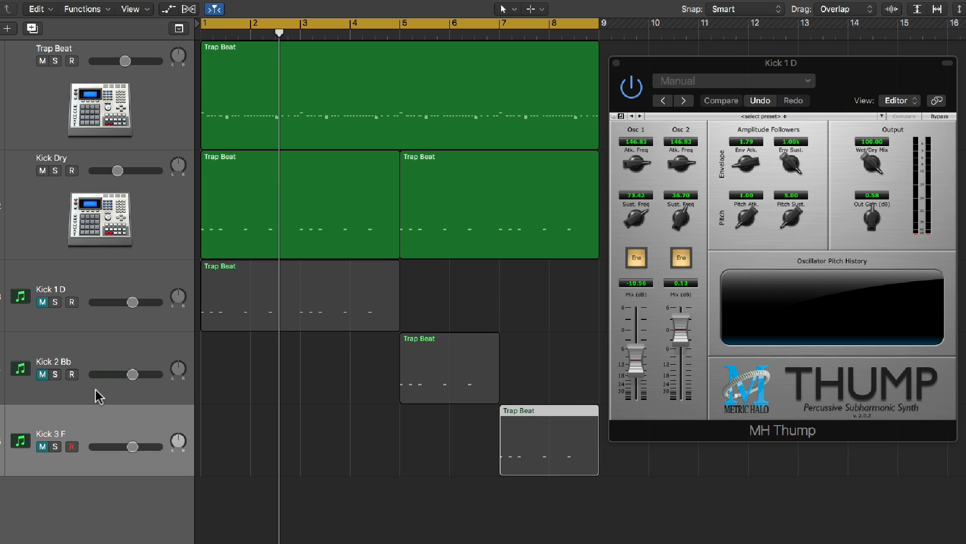
{"action": "left_click_drag", "start_coordinate": [42, 301], "coordinate": [43, 447]}
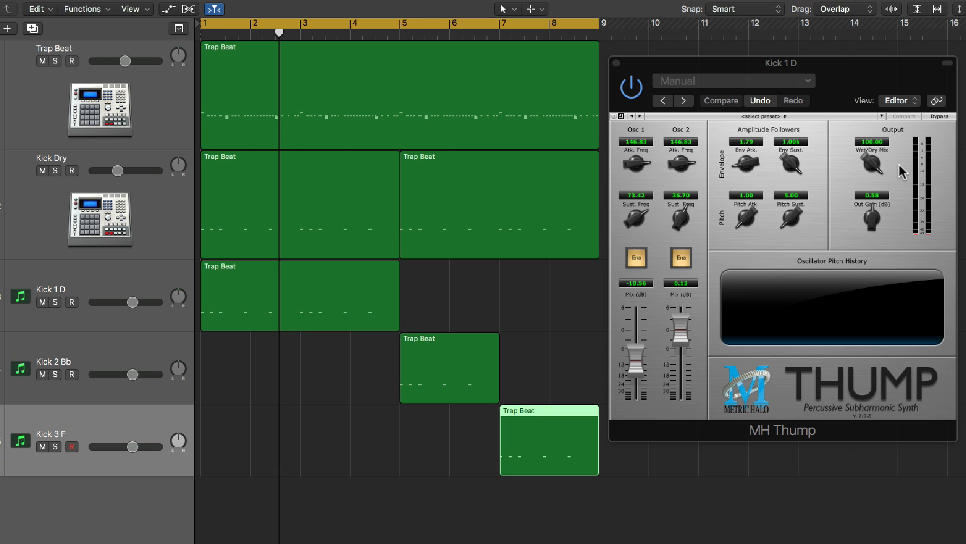
Compare the tuned kick regions with the Kick Dry regions and play the beat with all kick tracks active
{"action": "left_click_drag", "start_coordinate": [548, 309], "coordinate": [347, 423]}
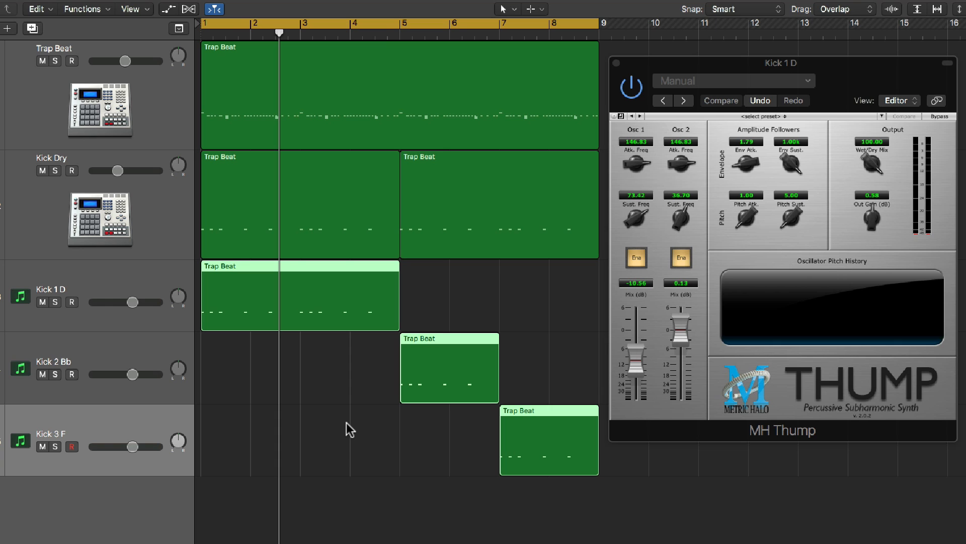
{"action": "left_click", "coordinate": [382, 233]}
{"action": "left_click", "coordinate": [433, 234]}
{"action": "left_click", "coordinate": [432, 278]}
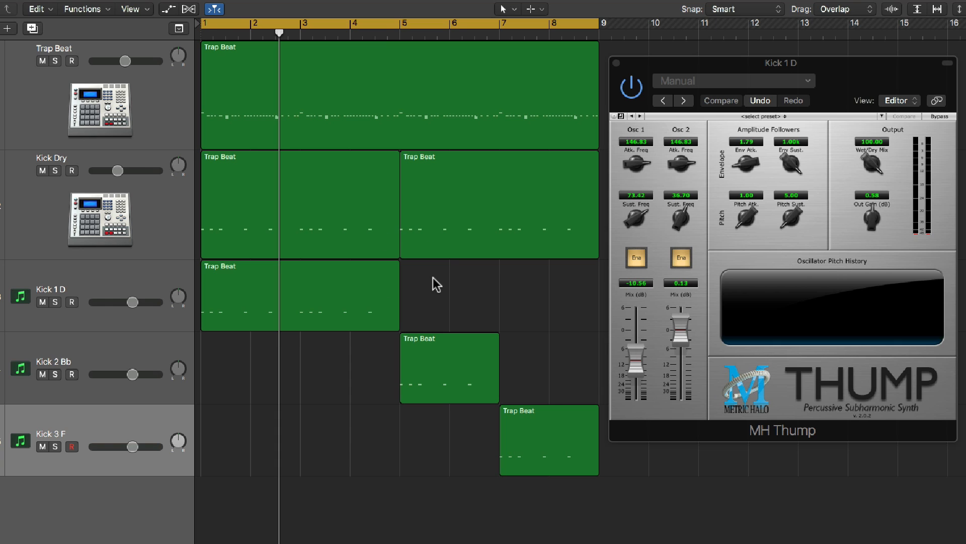
{"action": "key", "text": "space"}
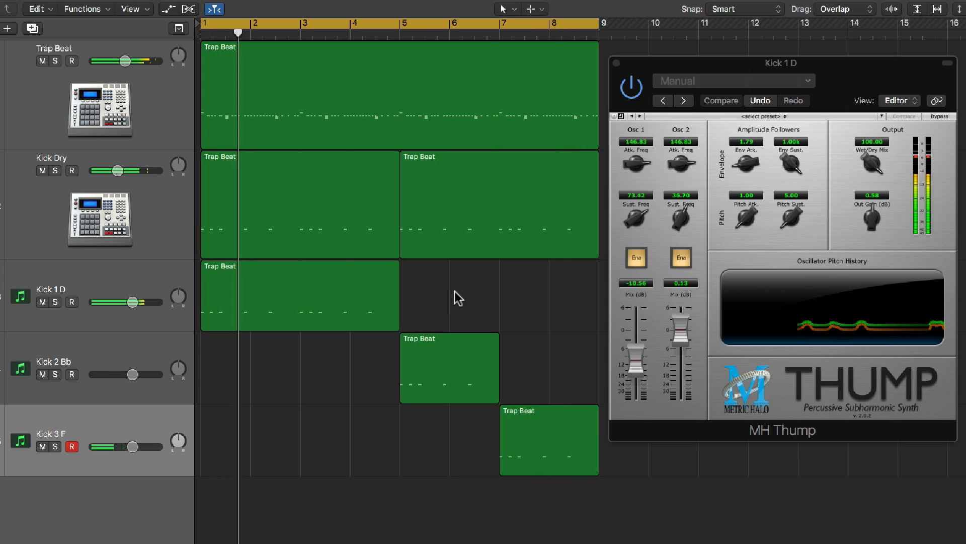
{"action": "key", "text": "space"}
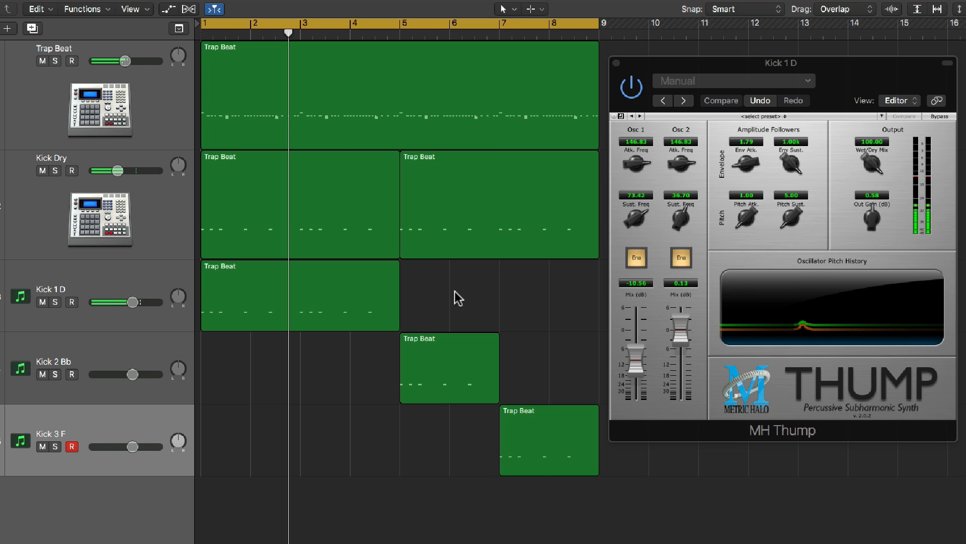